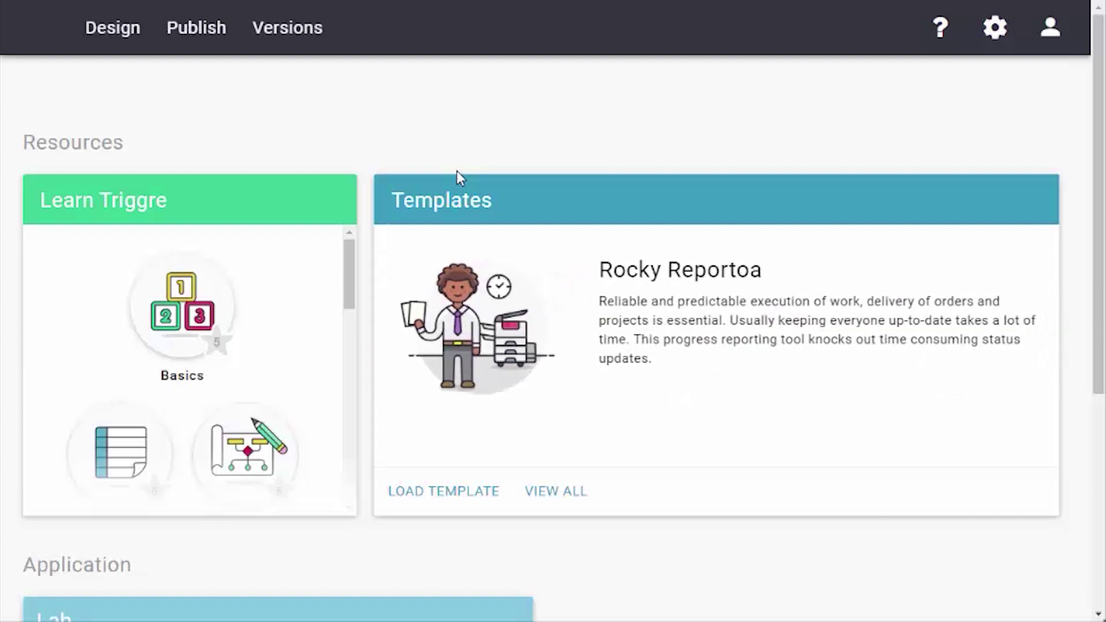
# Open the Change task status flow part from the design area's flow parts.
pyautogui.click(128, 40)
pyautogui.click(225, 85)
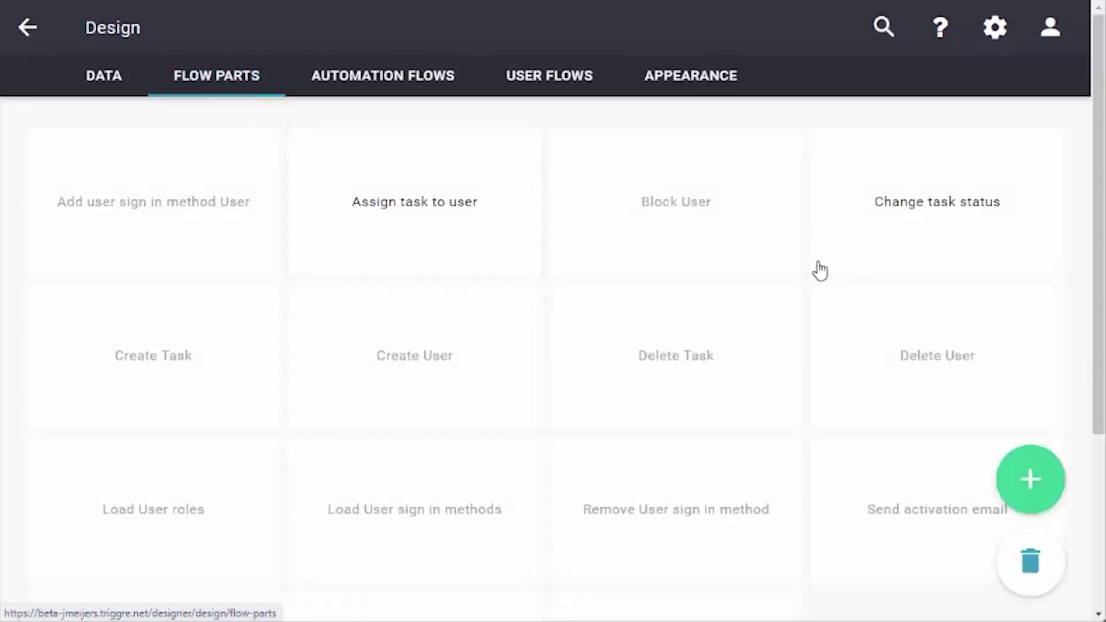
pyautogui.click(883, 227)
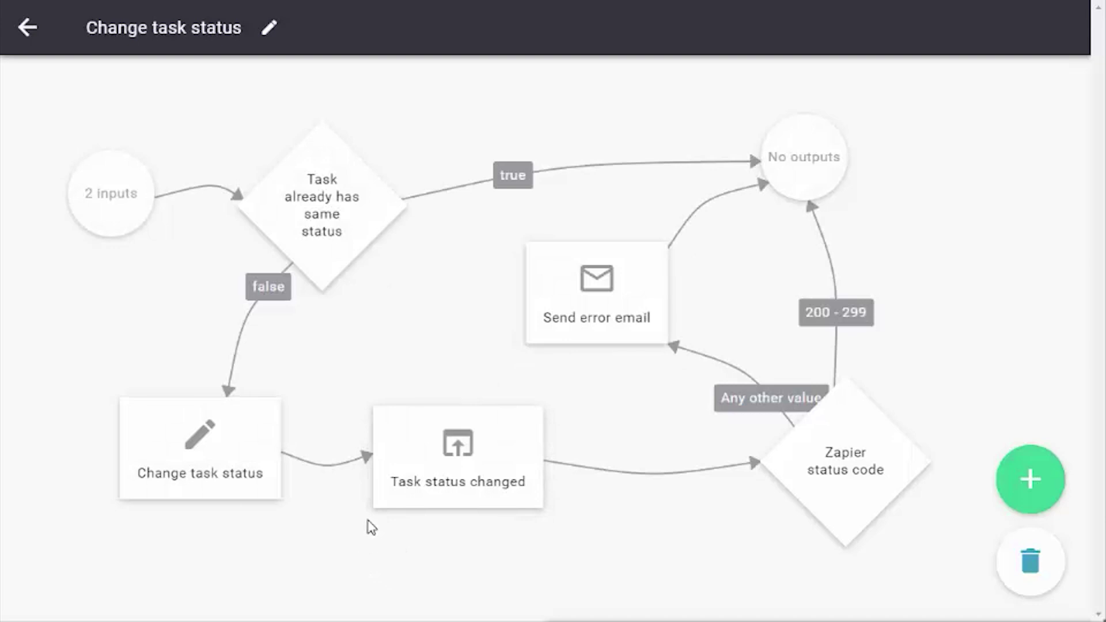
# Review the Task status changed step's settings: data sent to Zapier, property names to change, and connection action name.
pyautogui.click(460, 476)
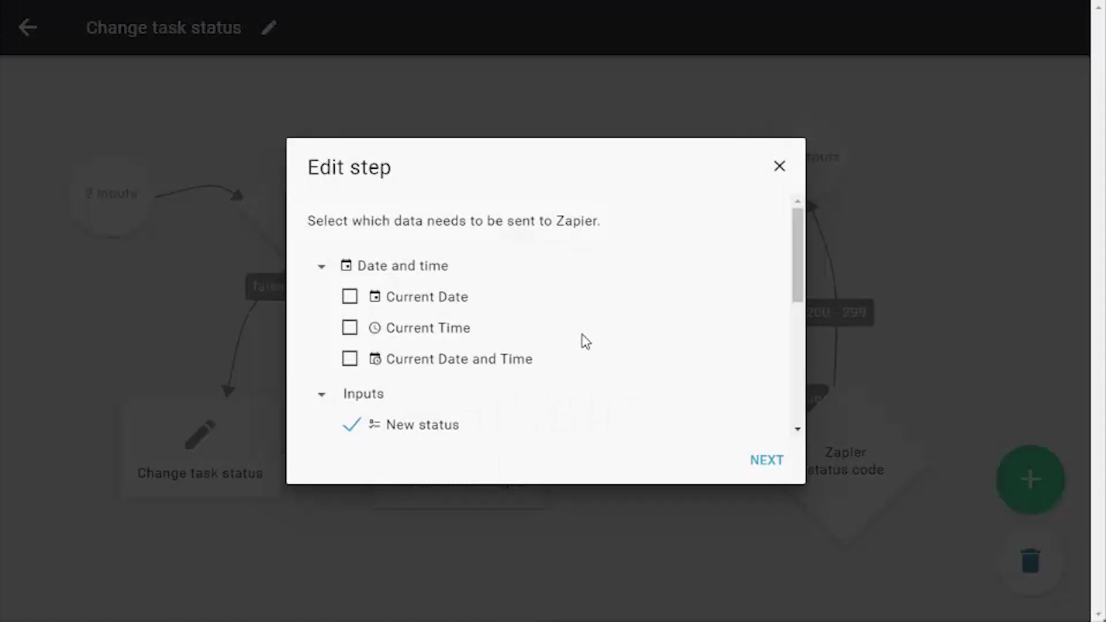
pyautogui.scroll(-5, 582, 340)
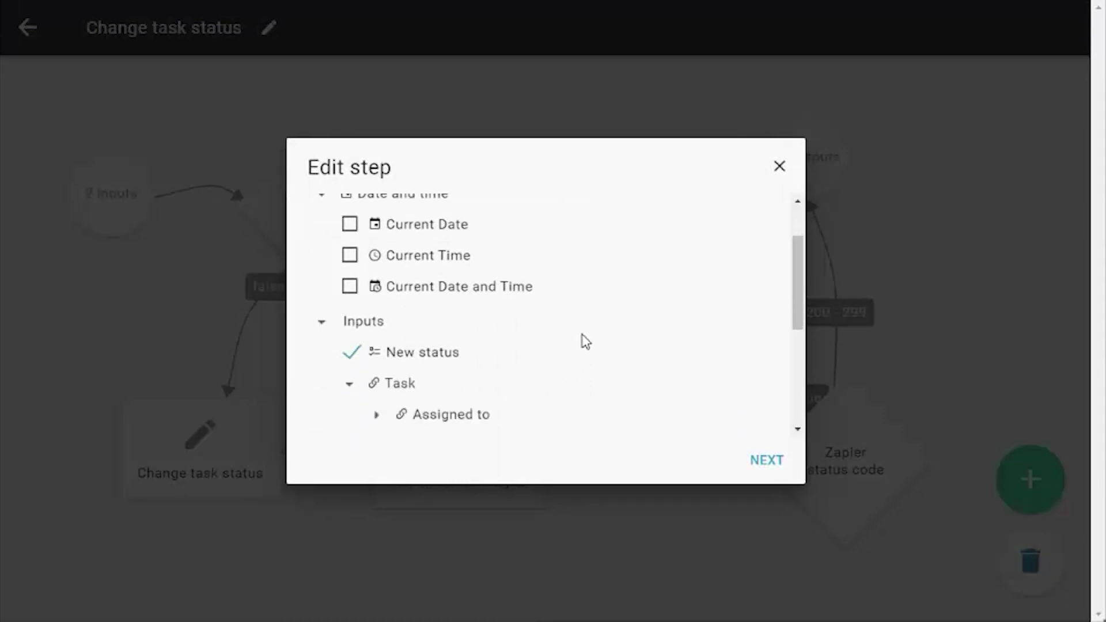
pyautogui.click(766, 461)
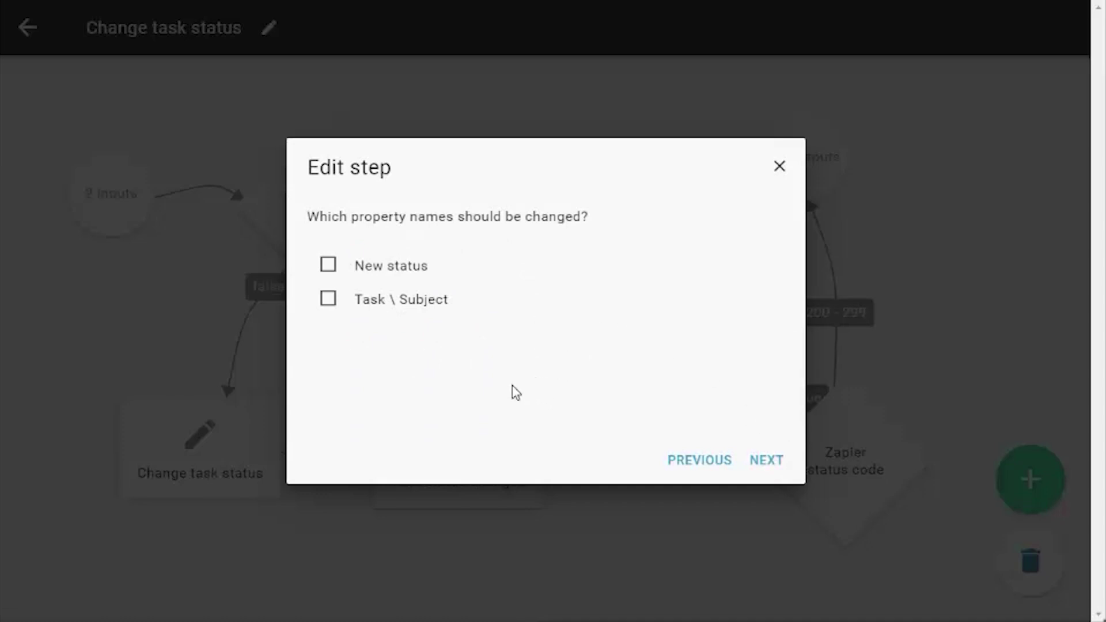
pyautogui.click(767, 460)
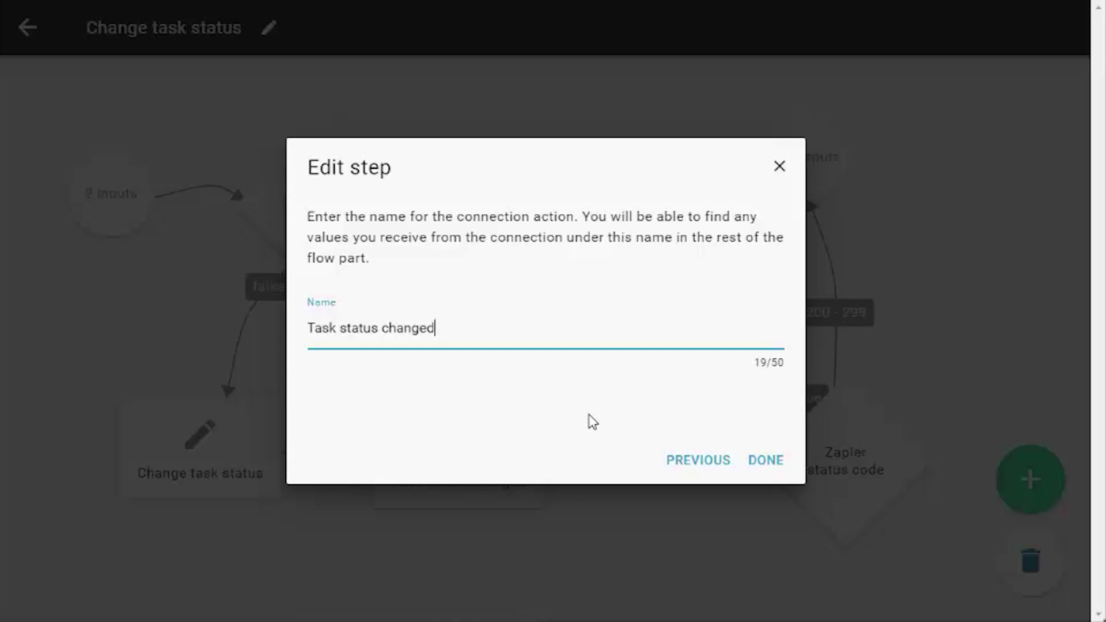
pyautogui.click(764, 463)
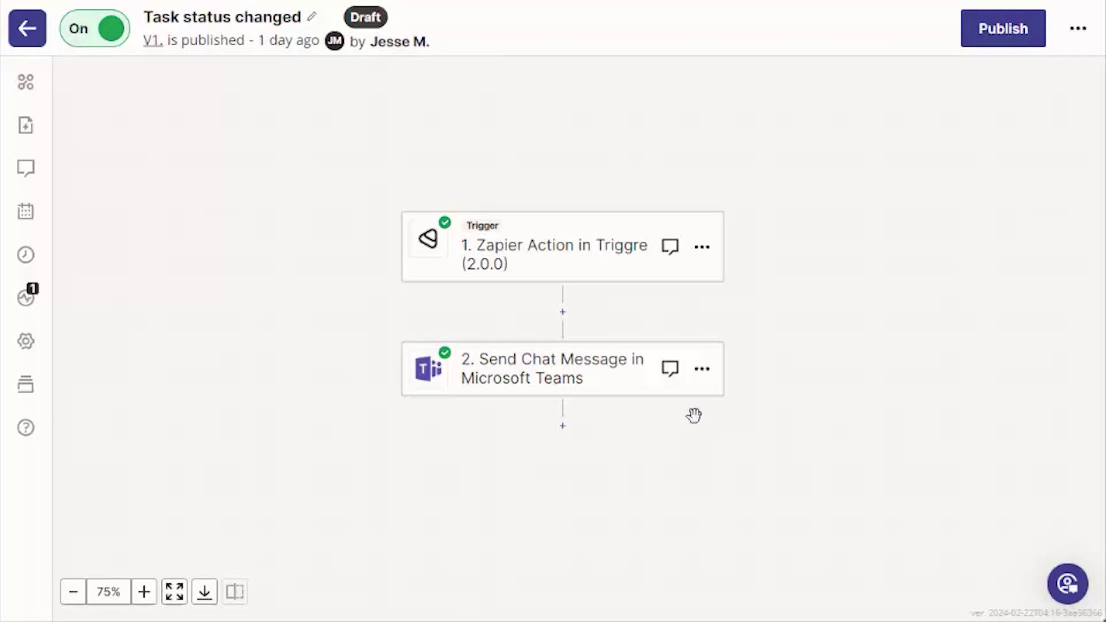
# In Zapier, inspect the Task status changed Zap's Triggre trigger, including its available Triggre actions, and the Microsoft Teams message step's action settings.
pyautogui.click(582, 264)
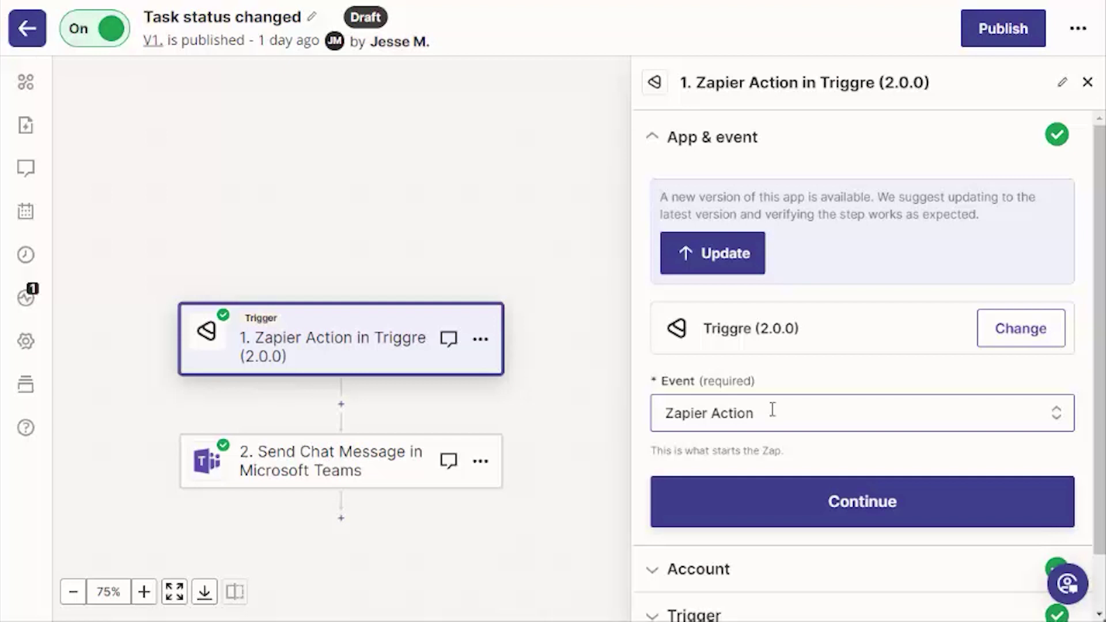
pyautogui.scroll(-1, 772, 409)
pyautogui.click(760, 427)
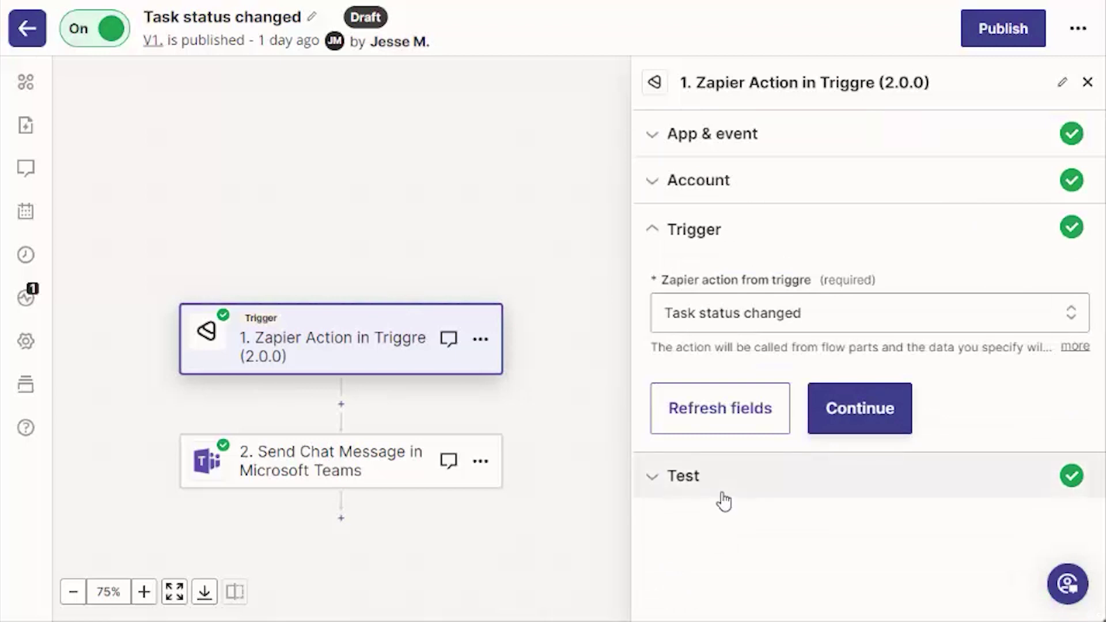
pyautogui.click(763, 320)
pyautogui.scroll(-1, 764, 320)
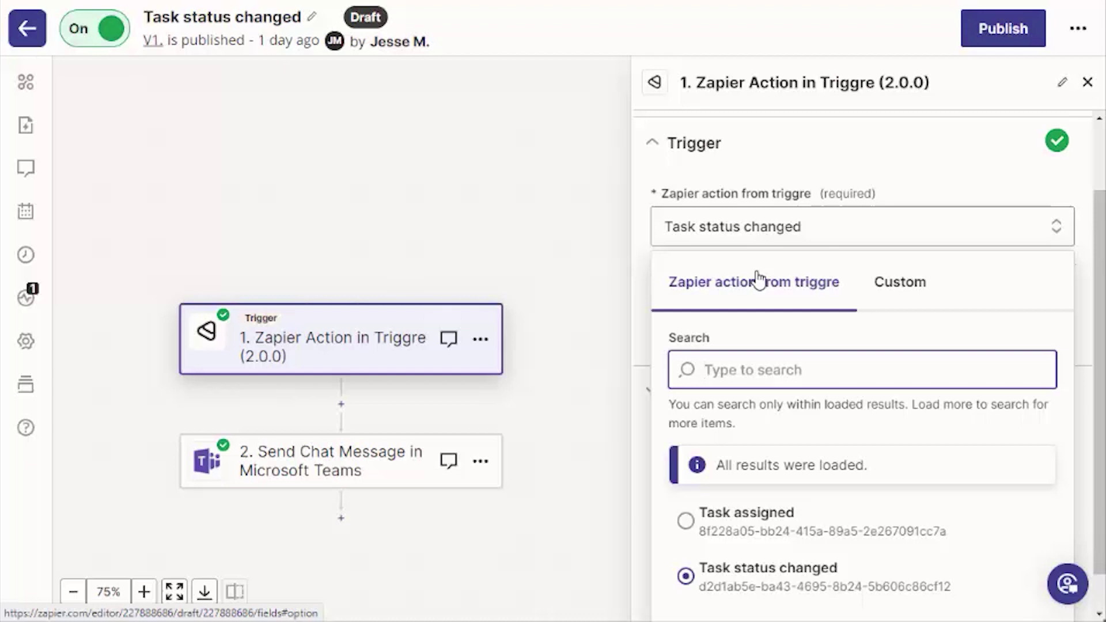
pyautogui.scroll(-1, 758, 281)
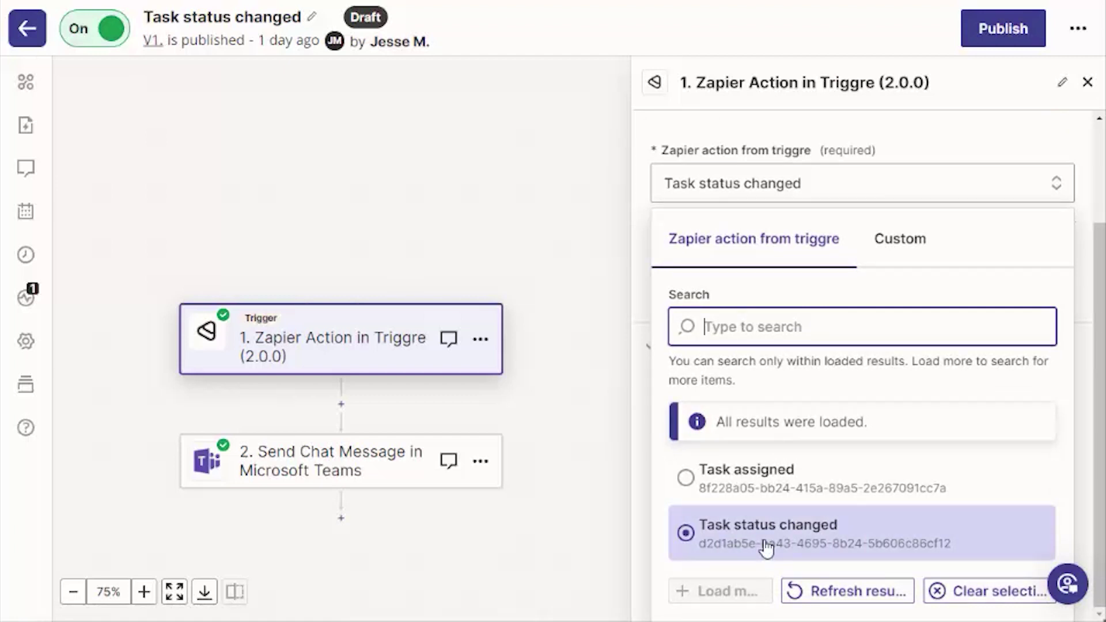
pyautogui.click(348, 487)
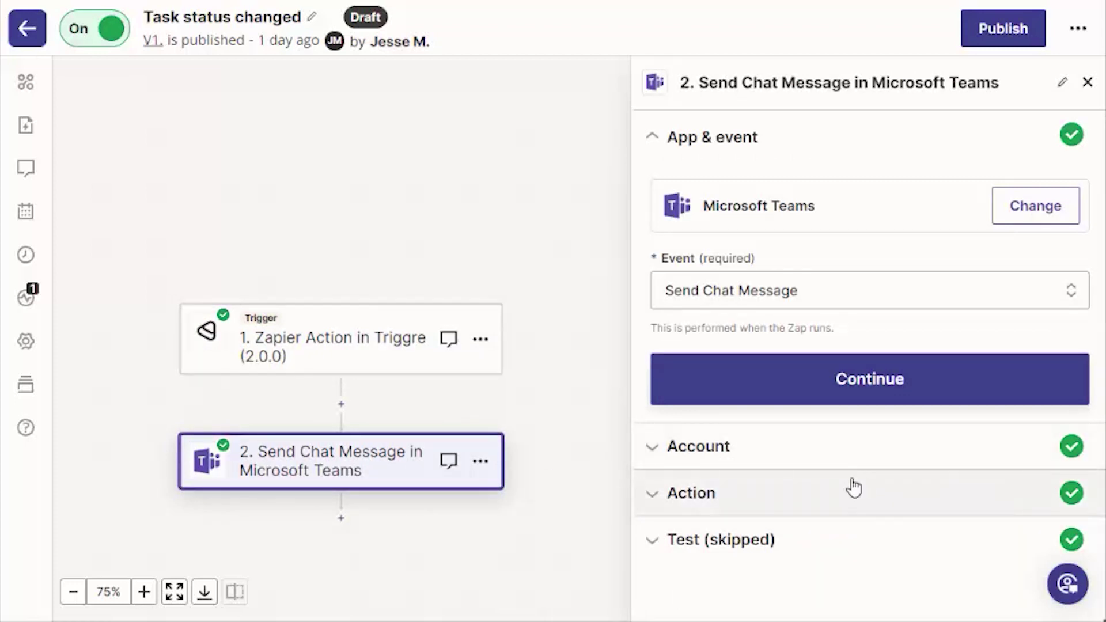
pyautogui.click(694, 496)
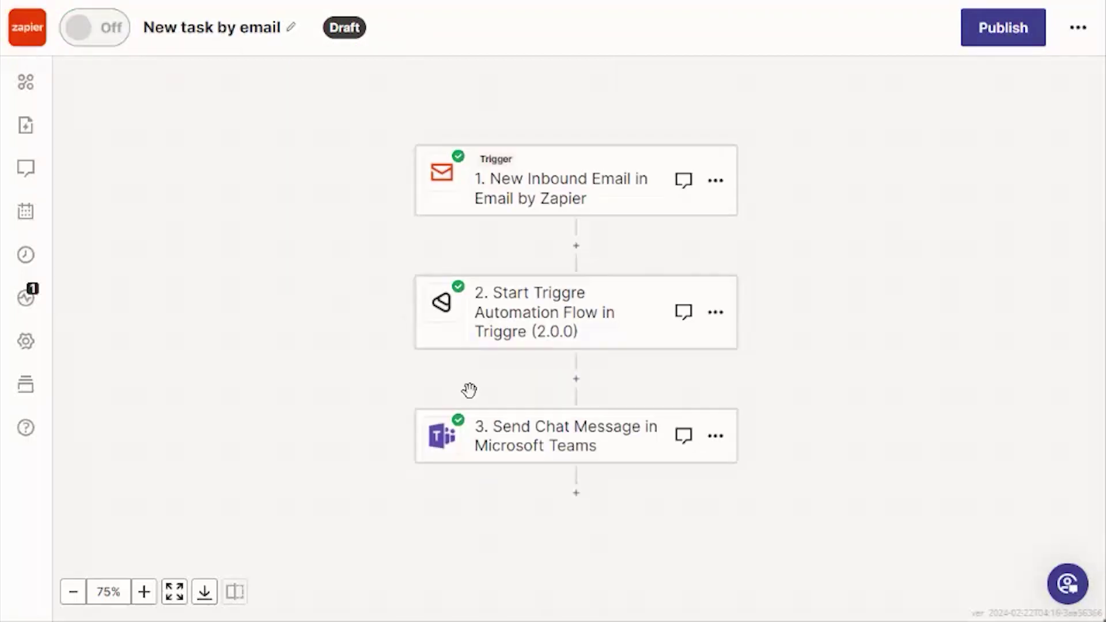
# Inspect the New task by email Zap's Triggre automation flow inputs and its Microsoft Teams message step's action settings.
pyautogui.click(538, 329)
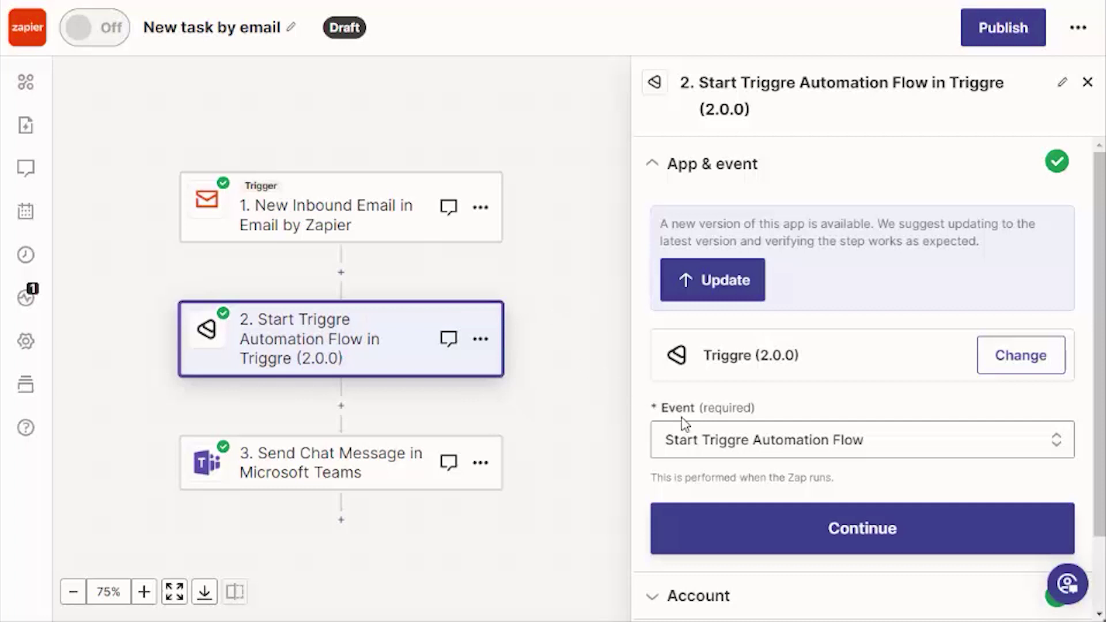
pyautogui.scroll(-2, 732, 419)
pyautogui.click(671, 548)
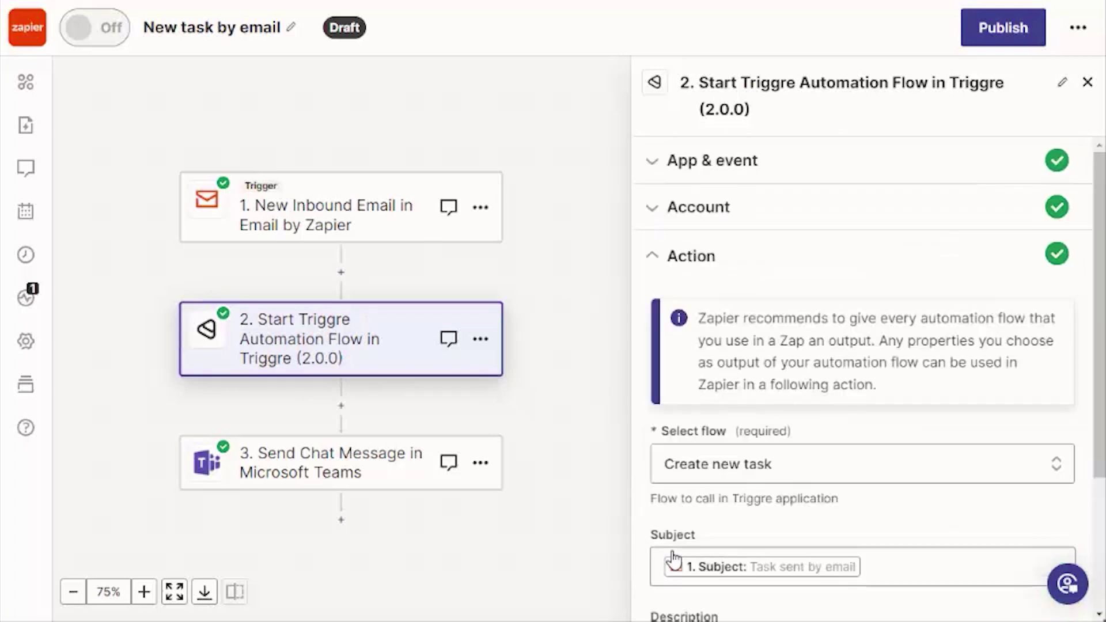
pyautogui.scroll(-3, 740, 430)
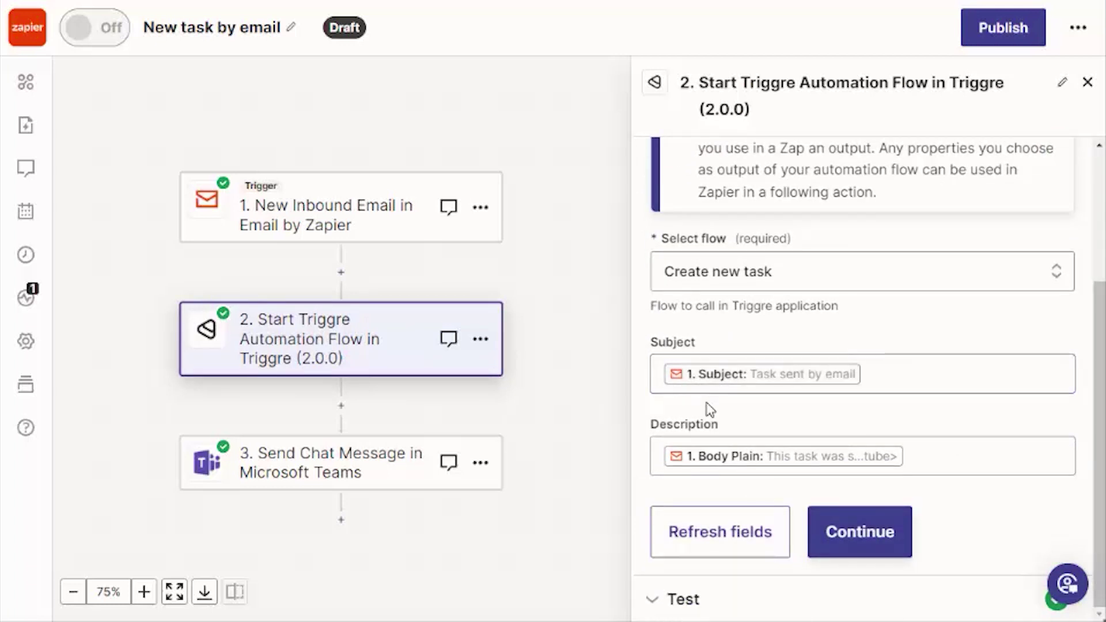
pyautogui.click(279, 466)
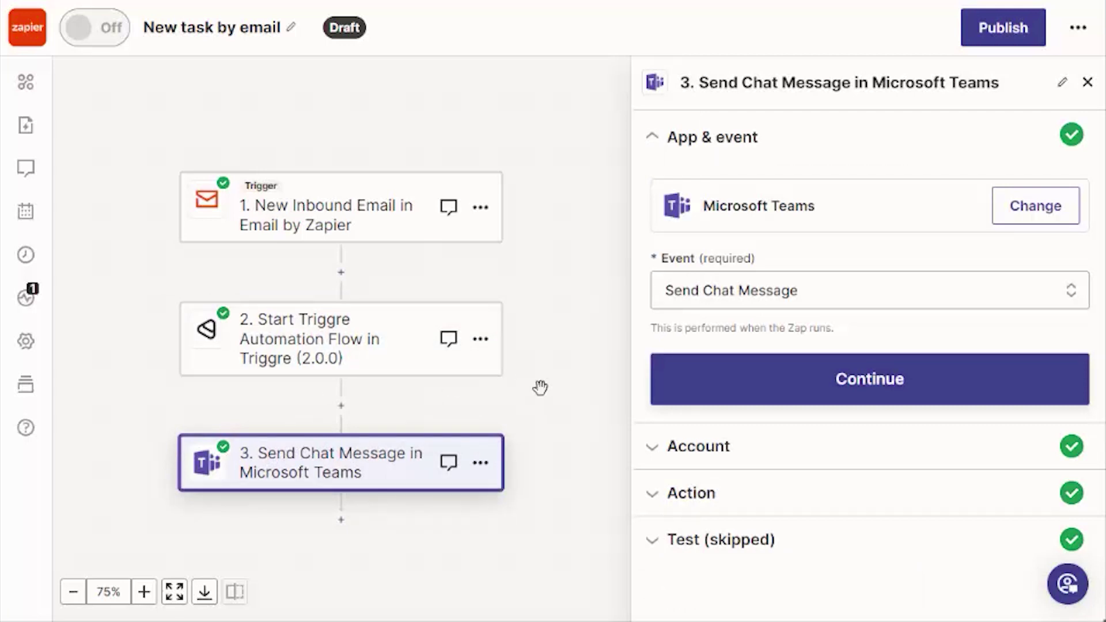
pyautogui.click(695, 500)
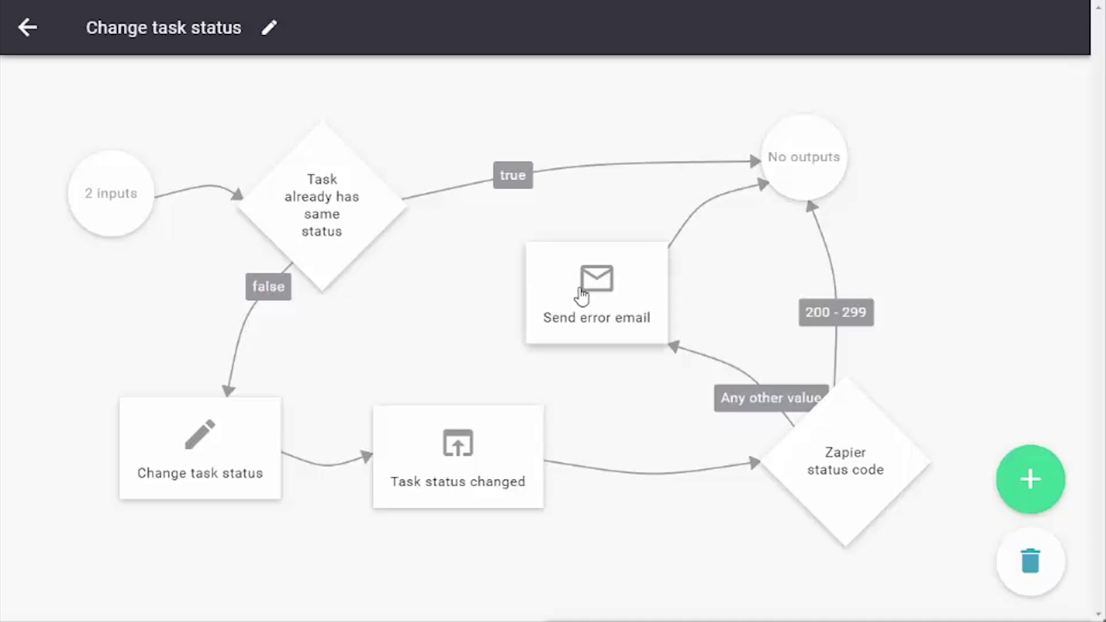
# Back in Triggre, review the Send error email step's message body, subject, recipient and sender settings, and close it without editing.
pyautogui.click(582, 295)
pyautogui.click(582, 295)
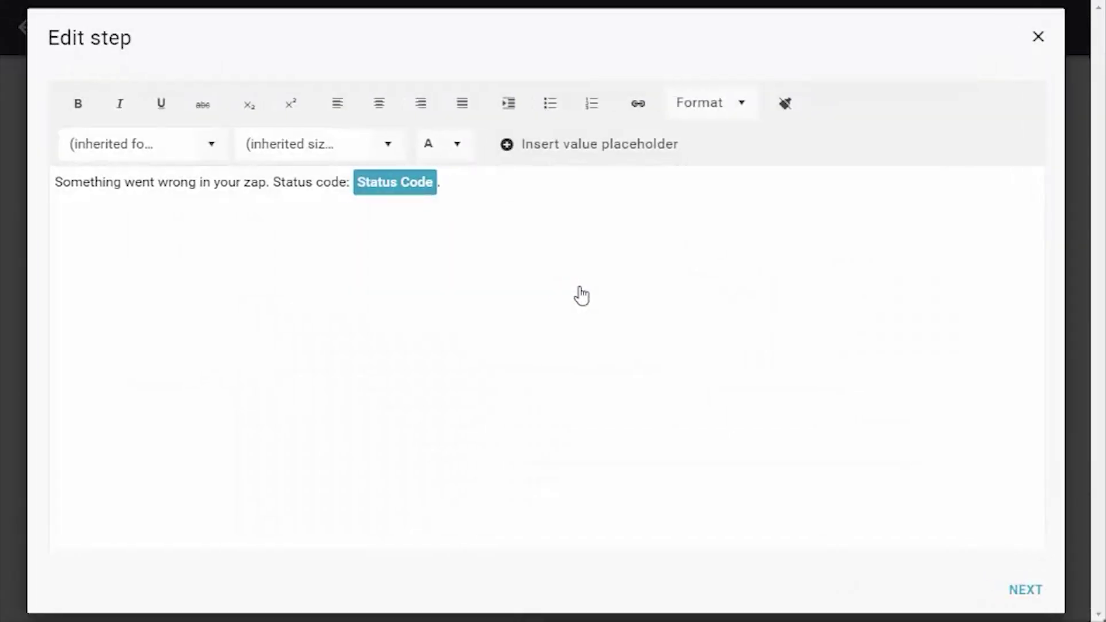
pyautogui.click(1026, 595)
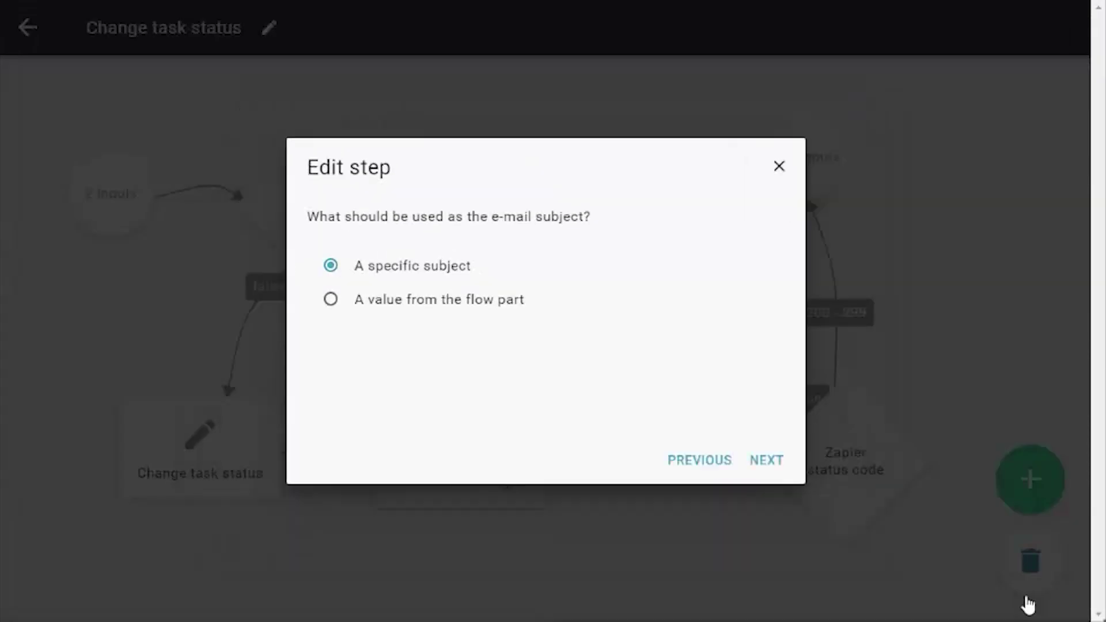
pyautogui.click(766, 461)
pyautogui.click(770, 463)
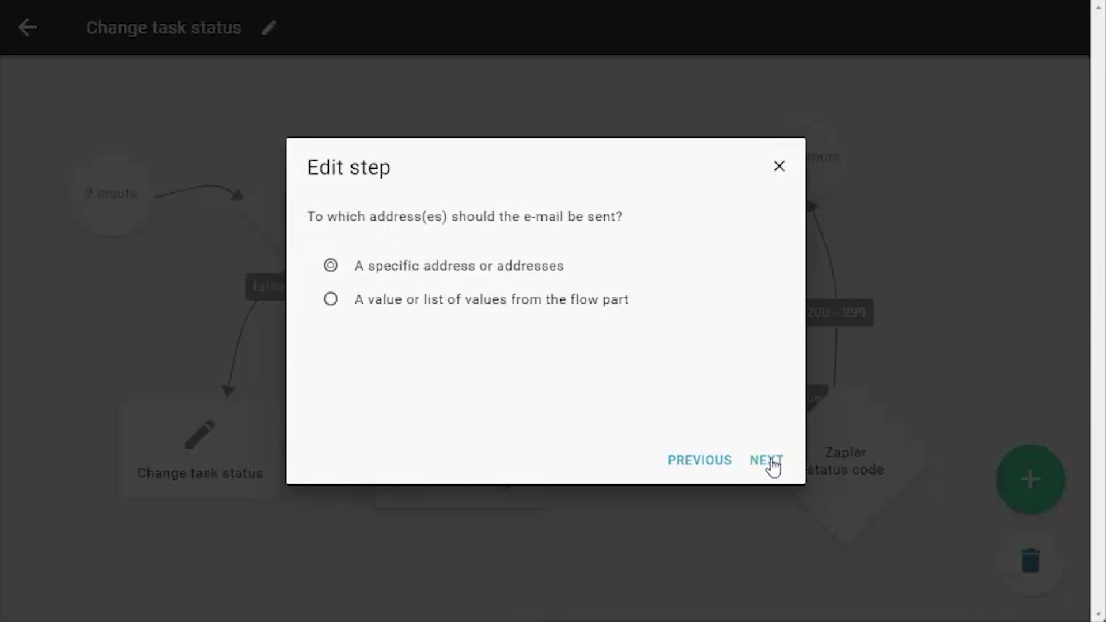
pyautogui.click(768, 462)
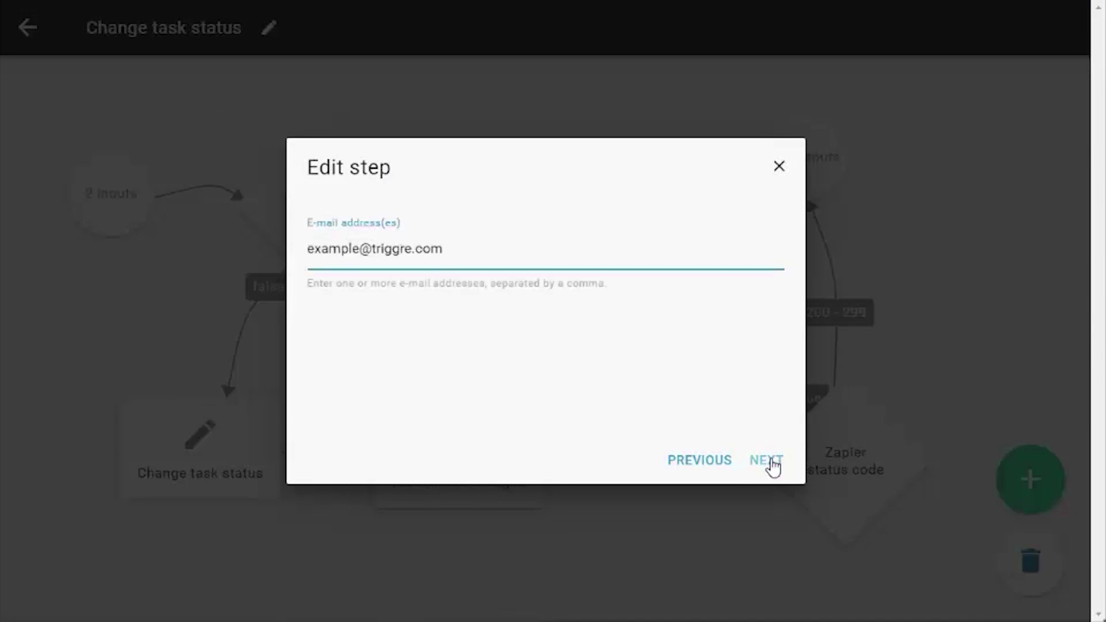
pyautogui.click(769, 461)
pyautogui.click(770, 462)
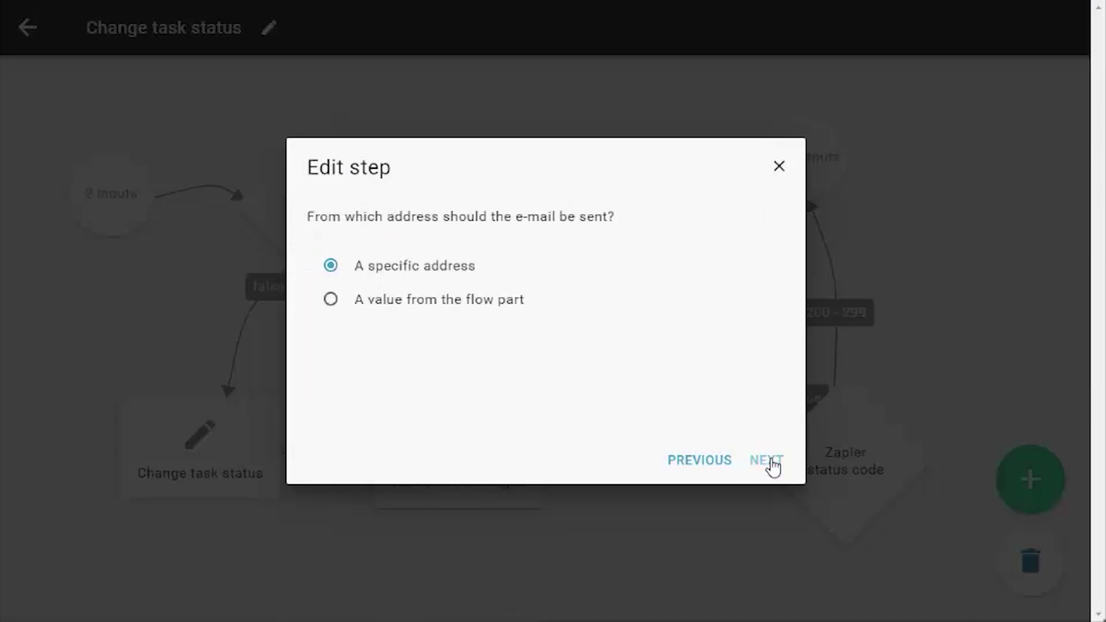
pyautogui.click(770, 463)
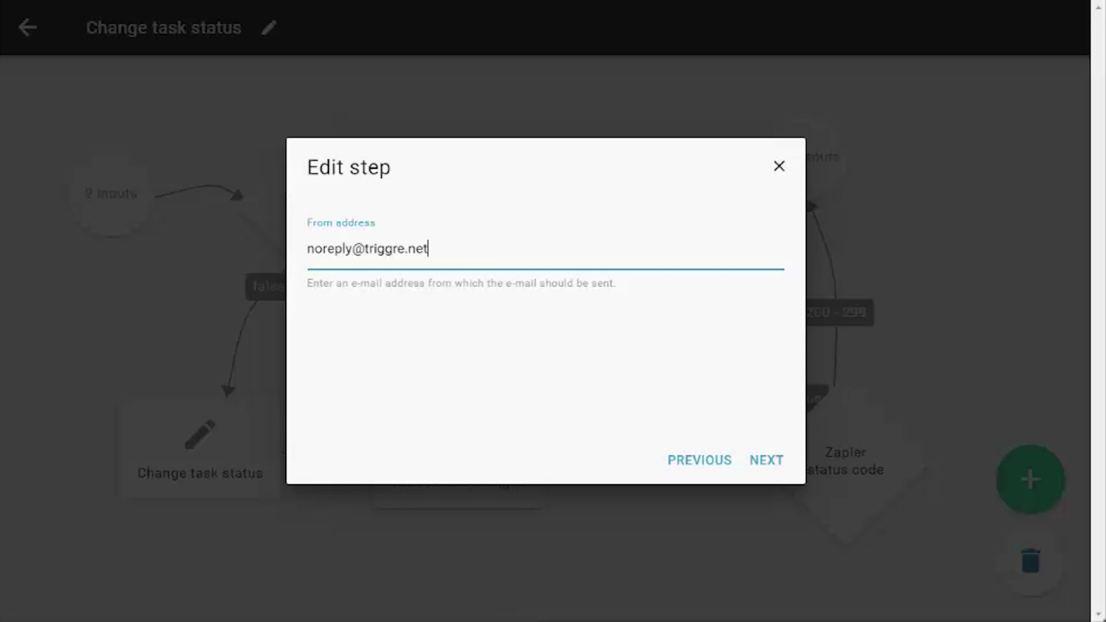
pyautogui.click(779, 168)
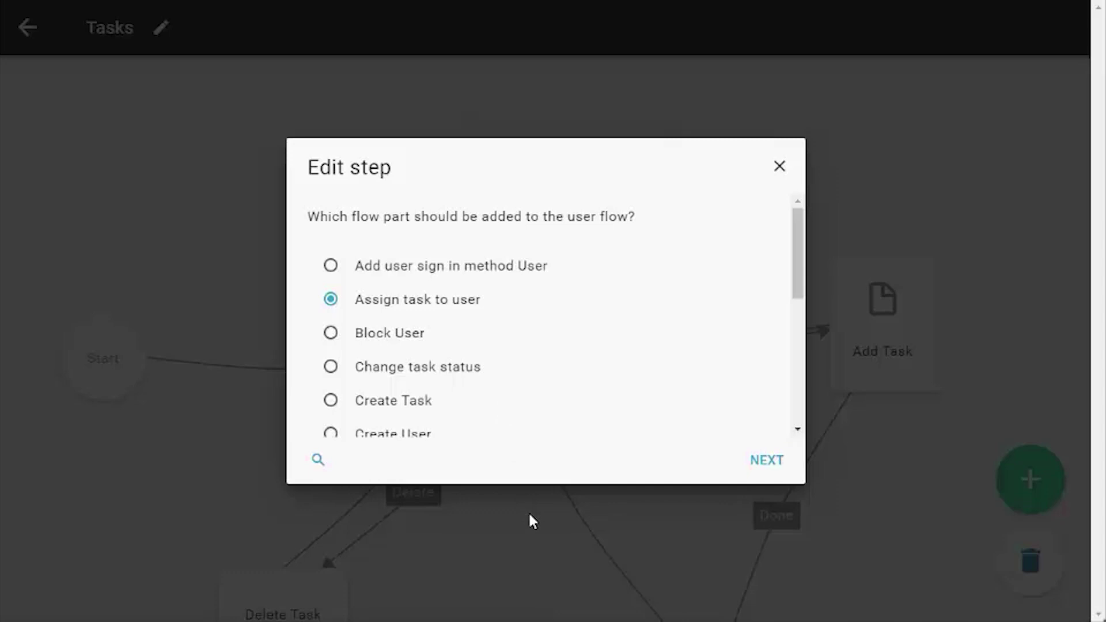
# Search for "create" among the flow parts available to the Tasks user flow step.
pyautogui.click(318, 460)
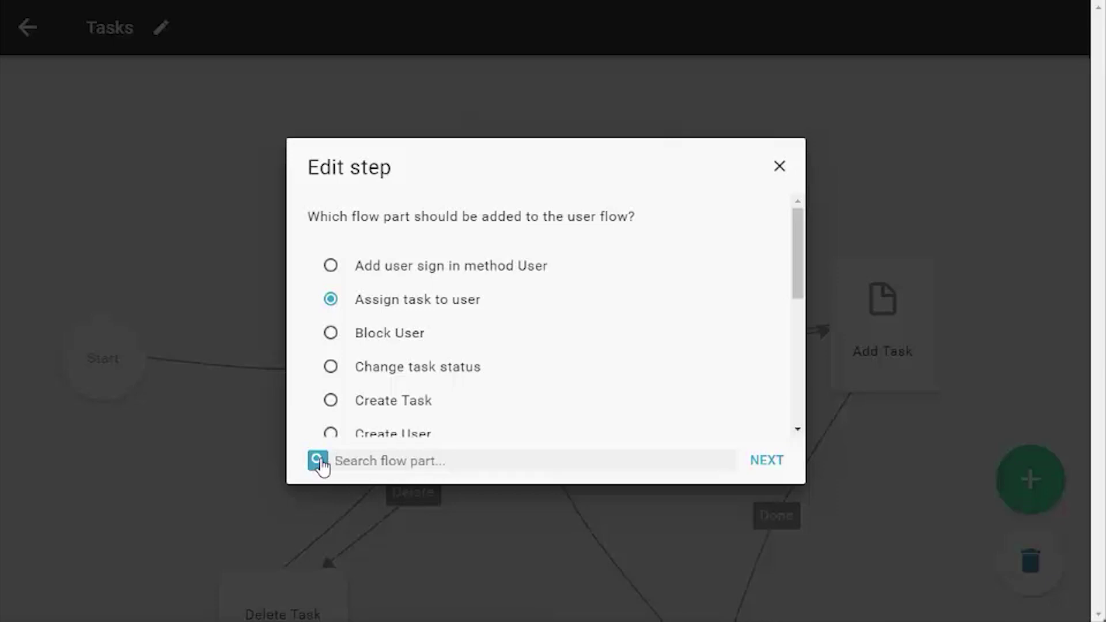
pyautogui.write('create')
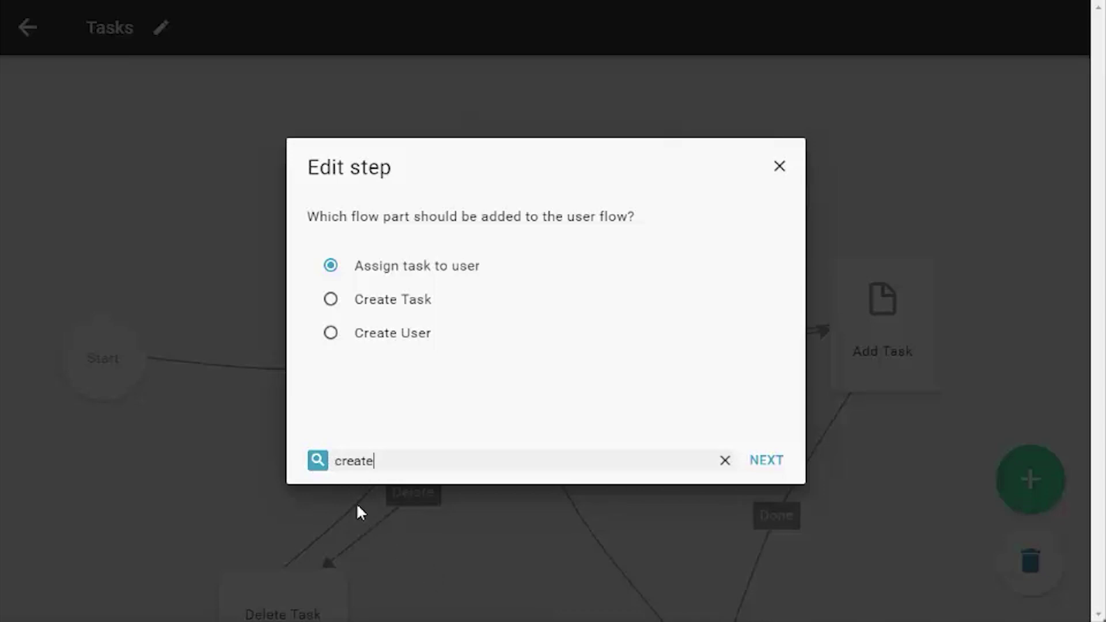
pyautogui.click(319, 464)
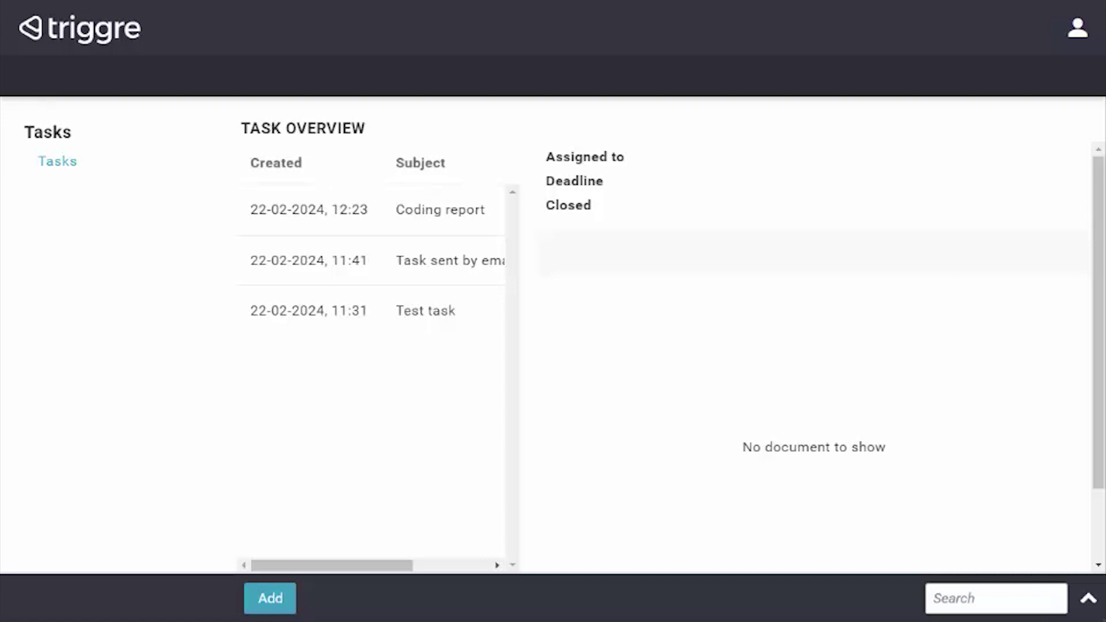
# Display the Coding report task in the task overview and examine its details and attached PDF preview.
pyautogui.click(379, 211)
pyautogui.scroll(-2, 696, 429)
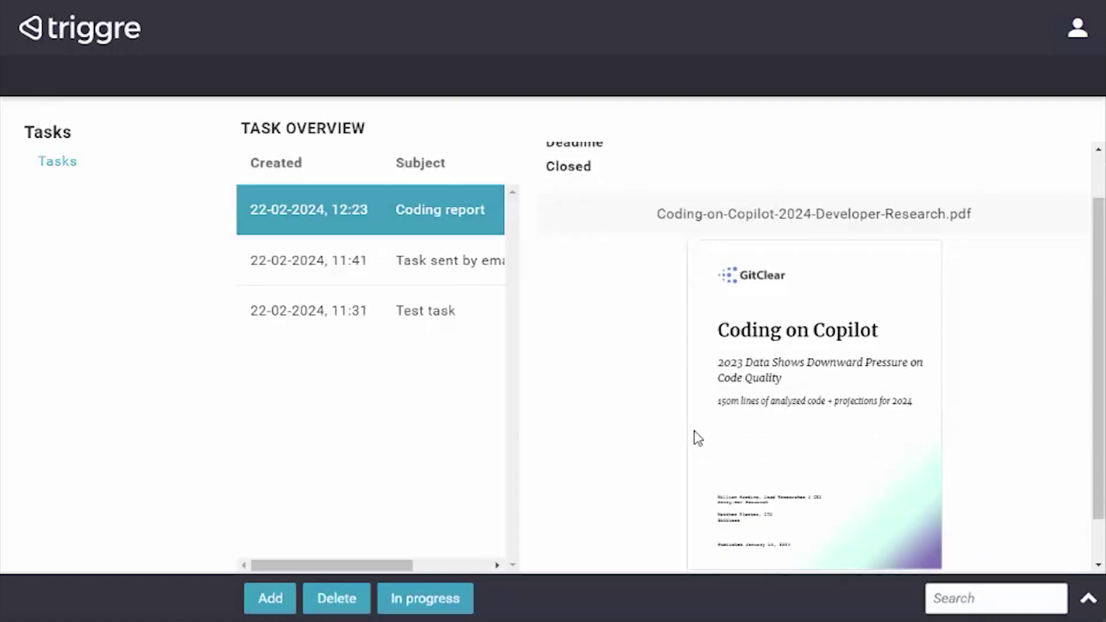
pyautogui.scroll(2, 606, 479)
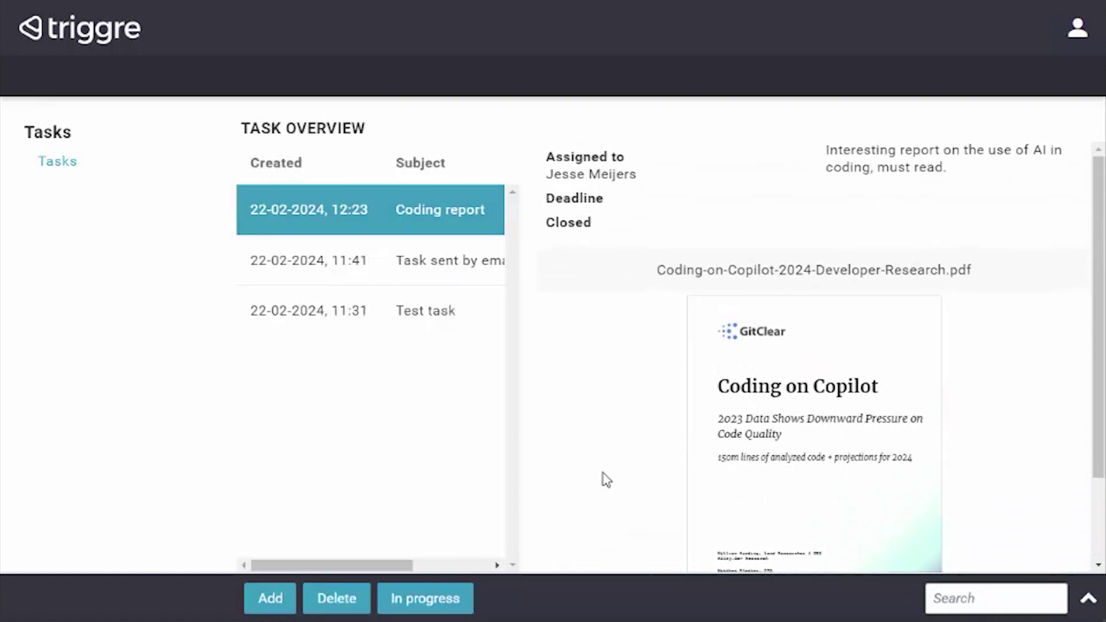